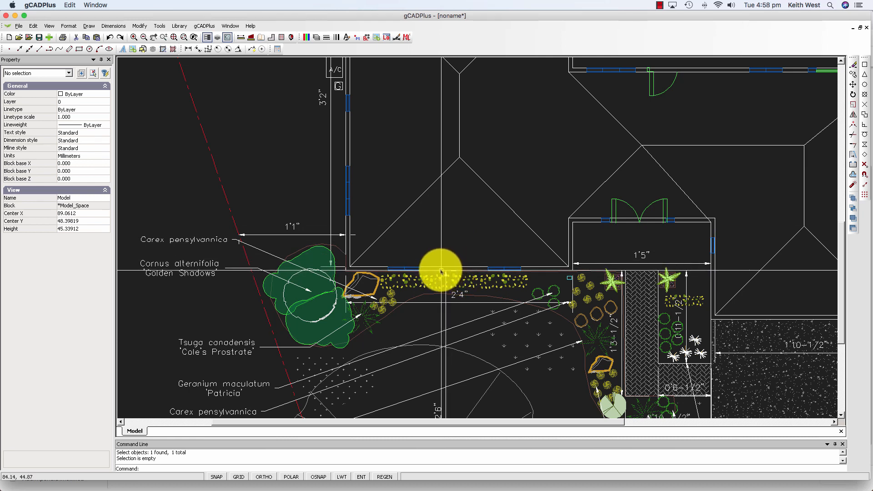
# Inspect the properties of the house's front wall line and of the aligned dimension just below it
pyautogui.click(451, 272)
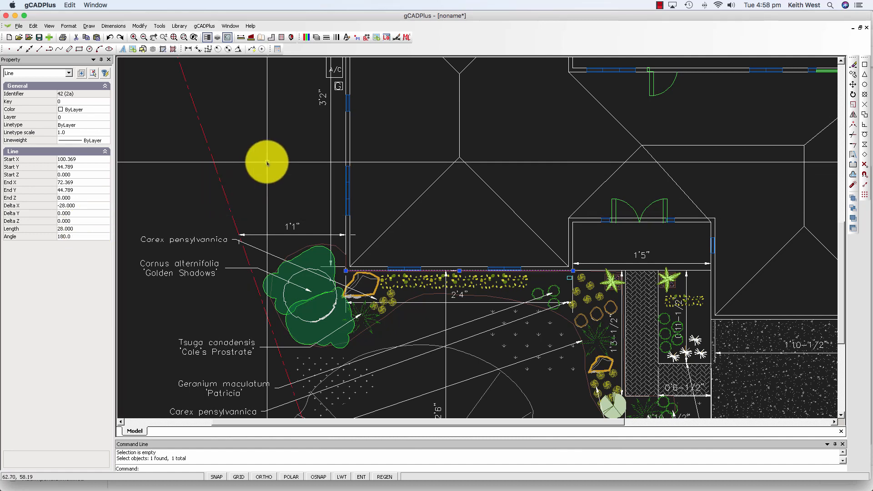
pyautogui.press('Escape')
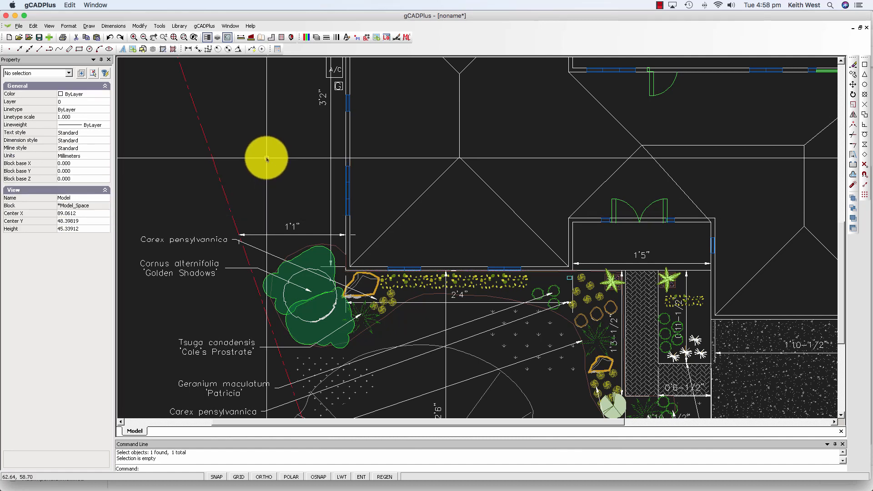
pyautogui.scroll(3, 428, 332)
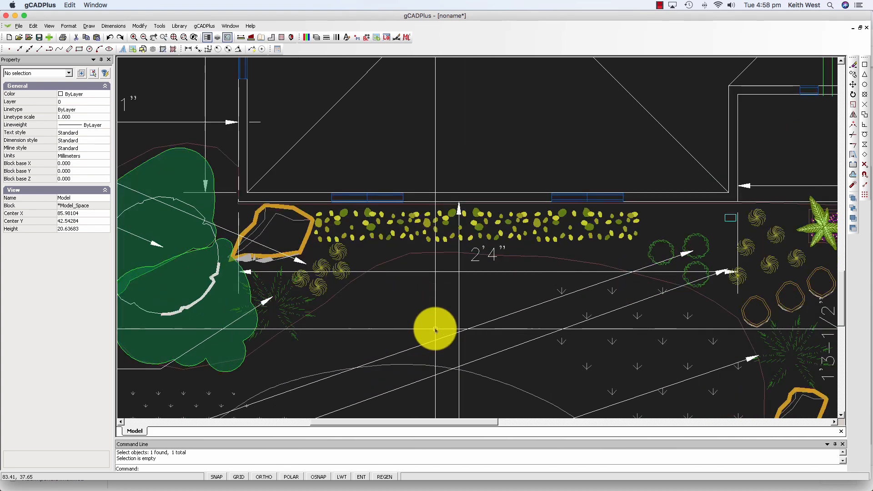
pyautogui.click(477, 272)
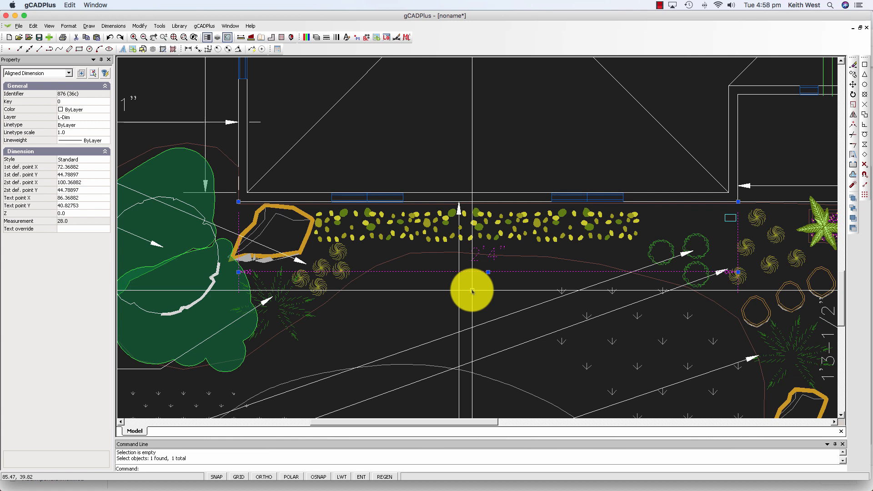
pyautogui.press('Escape')
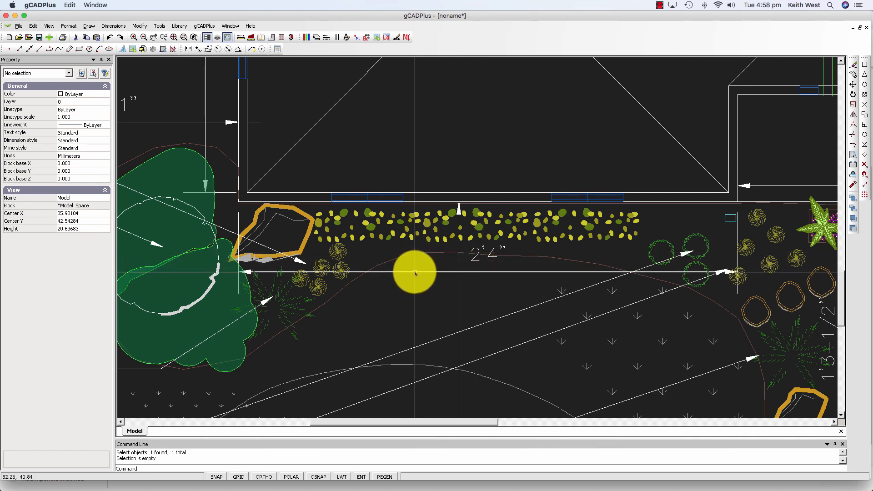
# Check which dimension styles are available for the aligned dimension below the house's front wall
pyautogui.click(415, 272)
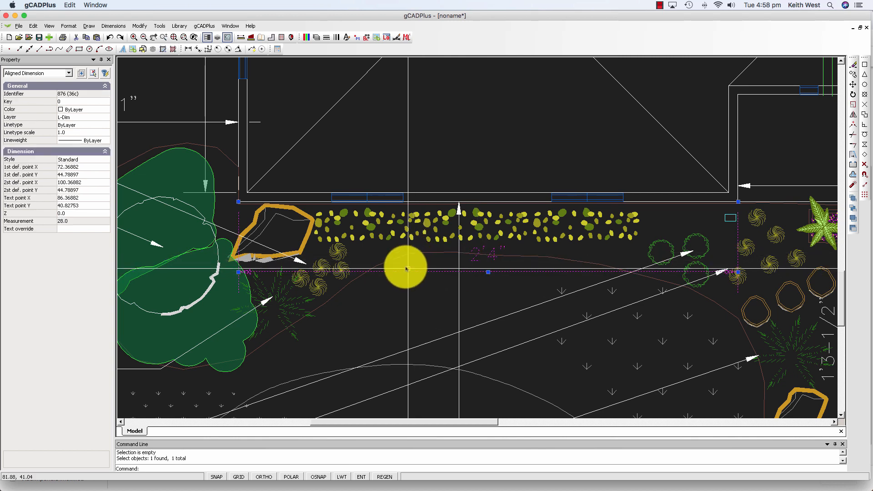
pyautogui.click(106, 161)
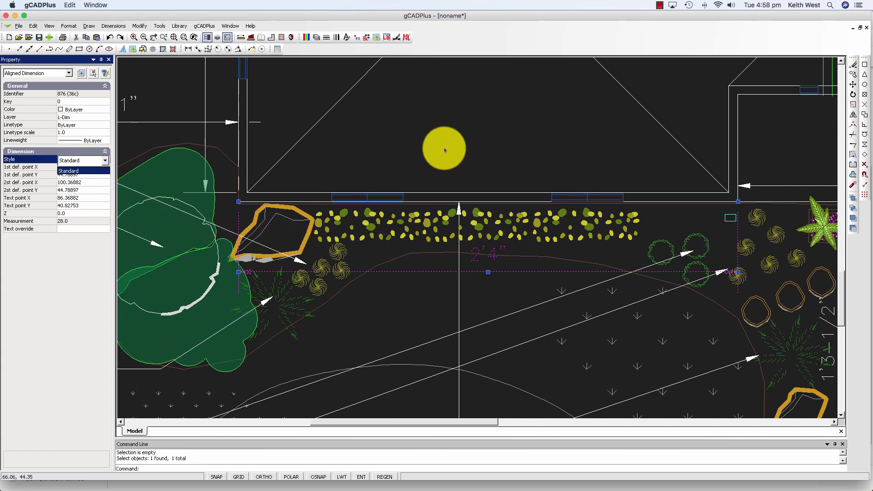
pyautogui.press('Escape')
pyautogui.press('Escape')
pyautogui.press('Escape')
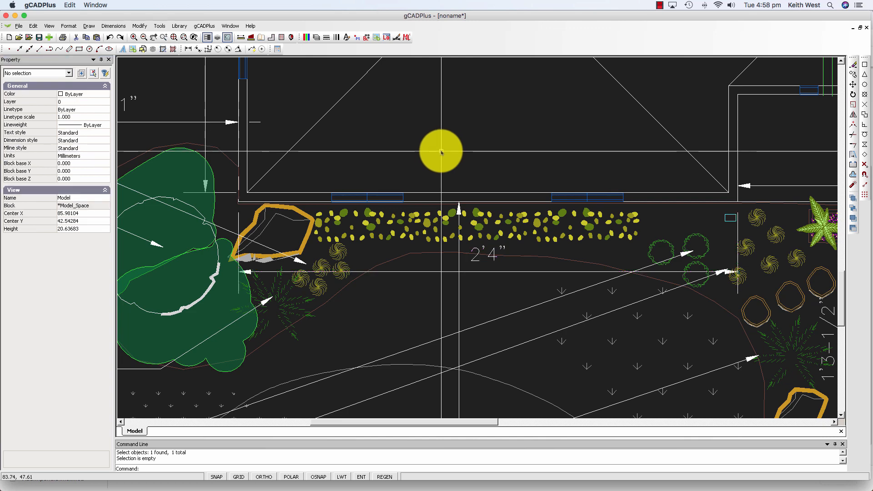
pyautogui.scroll(-4, 441, 152)
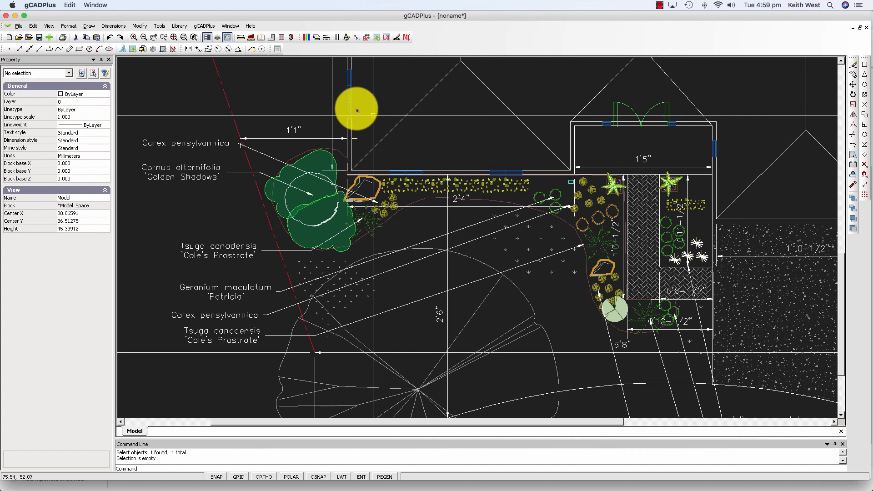
# Insert the AddImperialDimensionStyle.lcd block from the library's Dimensions details at scale 1.0, placing it over the front of the house
pyautogui.click(160, 26)
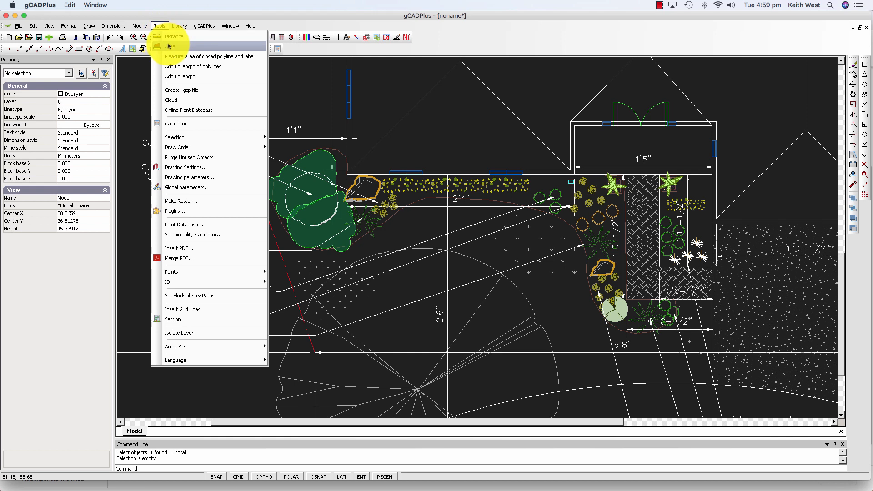
pyautogui.moveTo(178, 26)
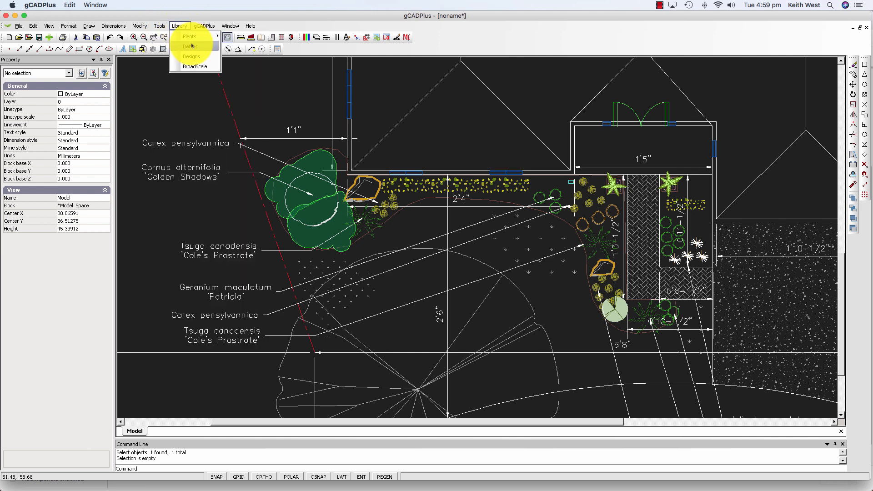
pyautogui.click(191, 47)
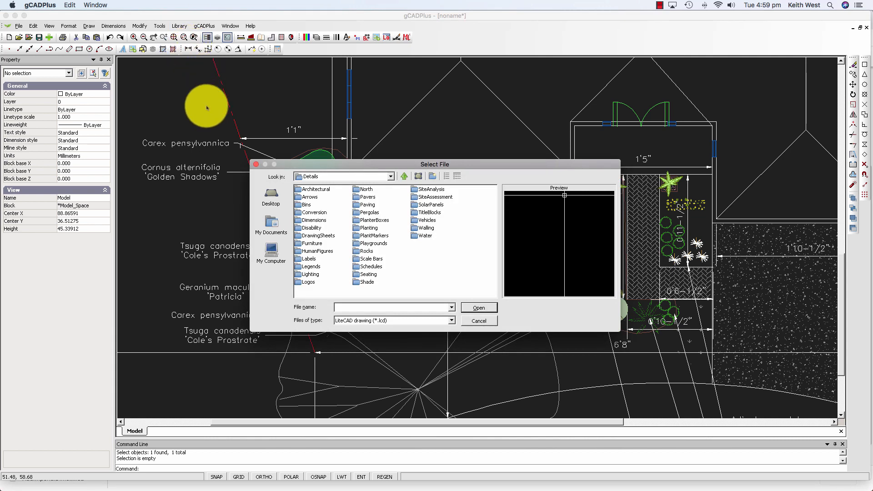
pyautogui.doubleClick(302, 220)
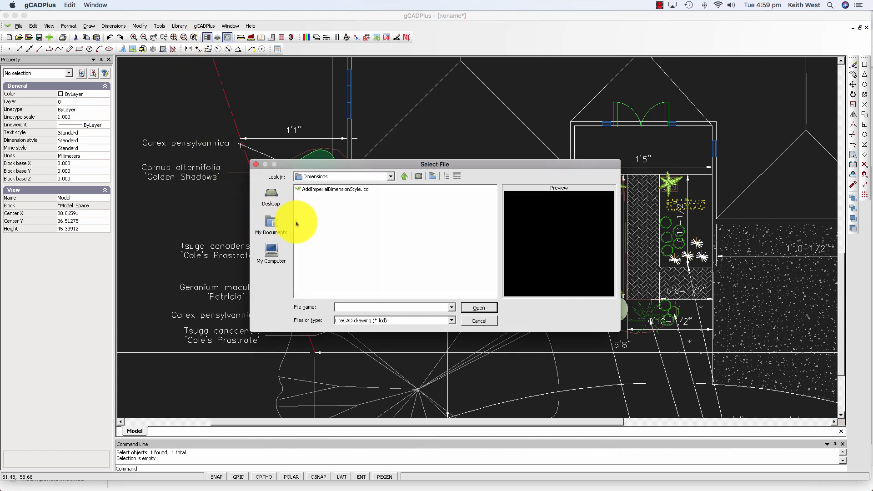
pyautogui.click(321, 191)
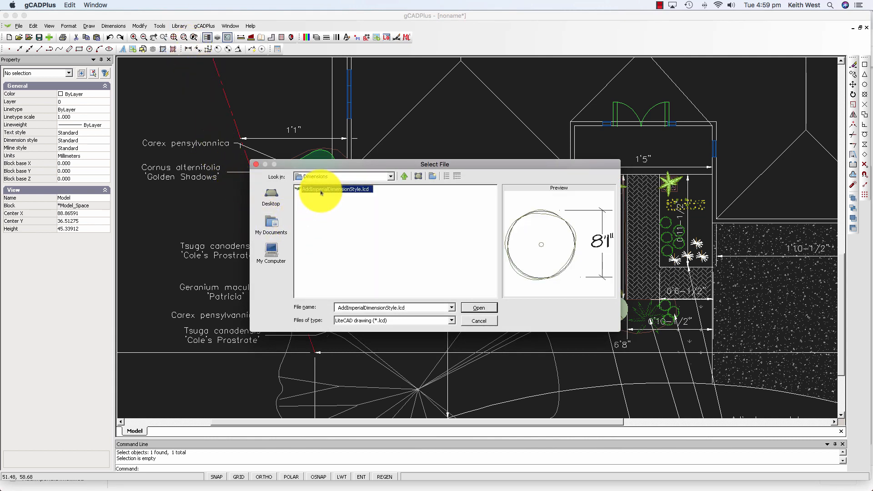
pyautogui.click(478, 308)
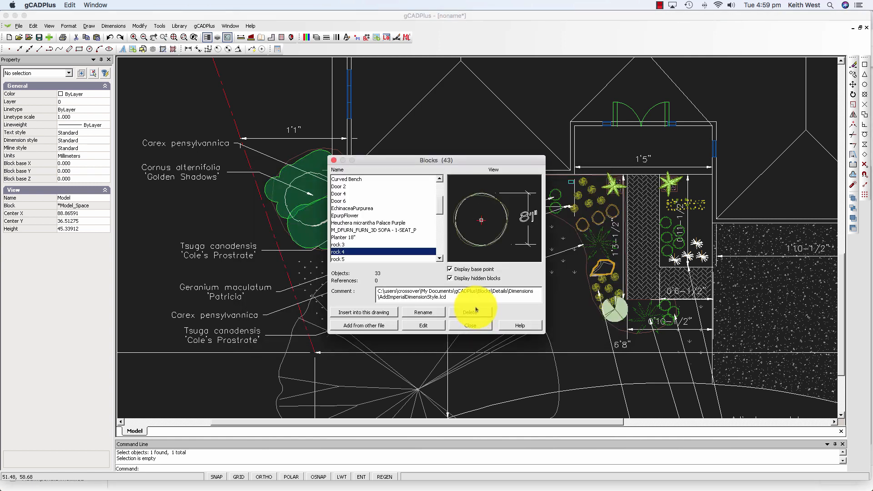
pyautogui.click(386, 313)
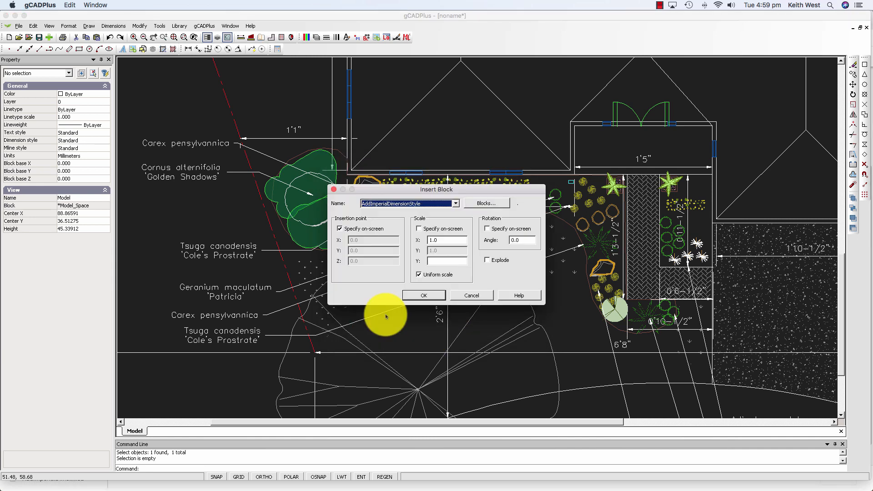
pyautogui.click(426, 296)
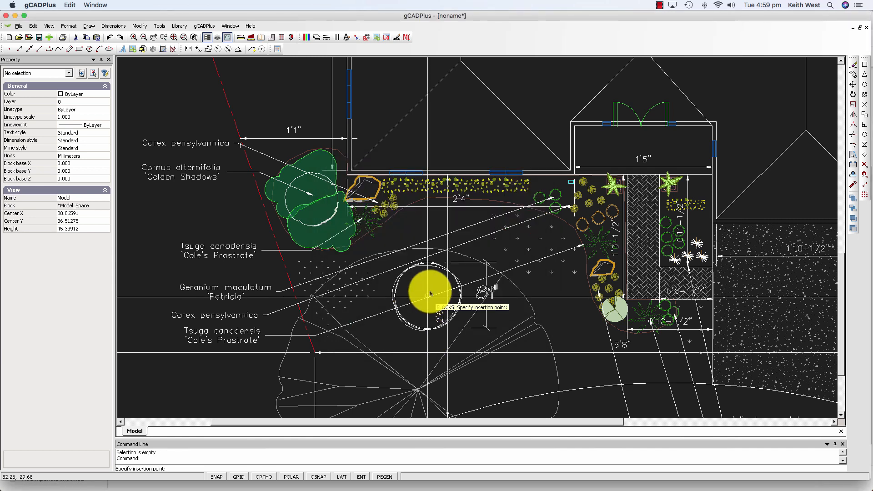
pyautogui.click(444, 136)
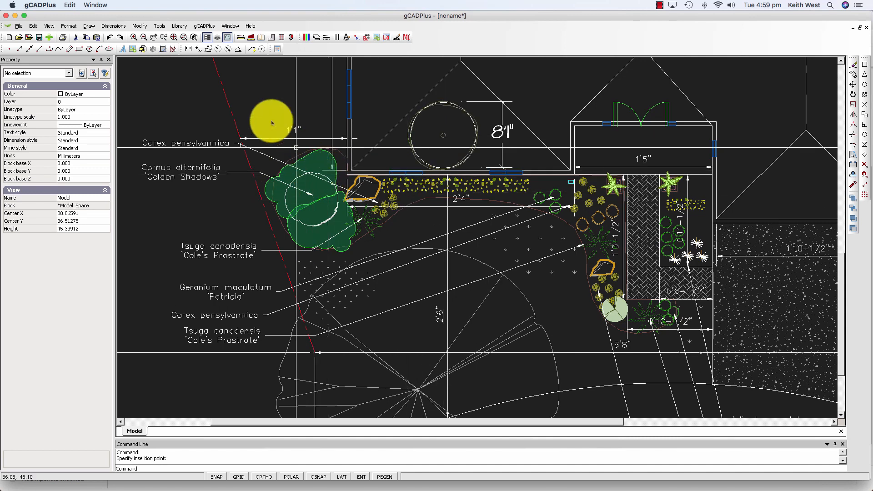
# Measure the vertical diameter of the circle in the inserted dimension style block
pyautogui.click(241, 37)
pyautogui.click(441, 166)
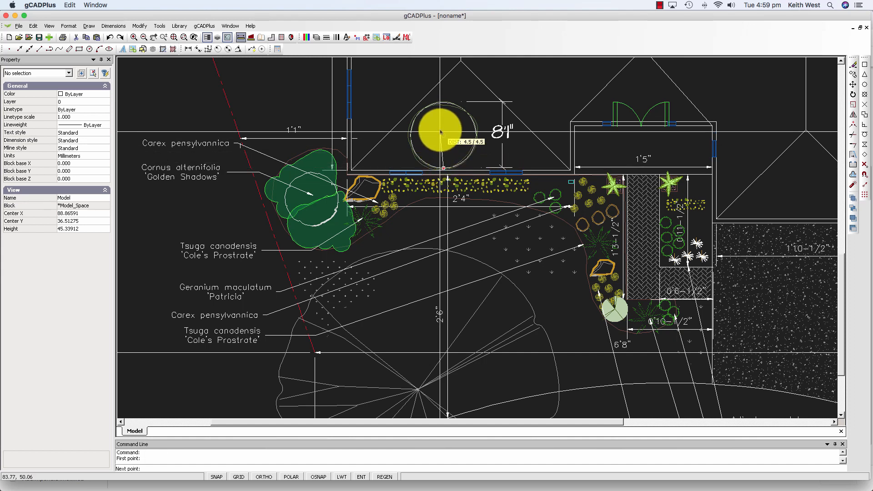
pyautogui.click(444, 104)
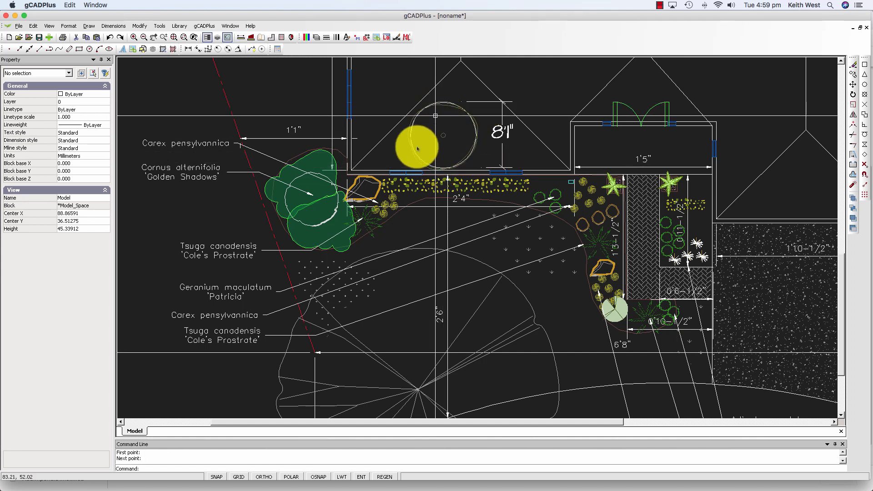
# Erase the inserted AddImperialDimensionStyle block from the drawing
pyautogui.click(465, 159)
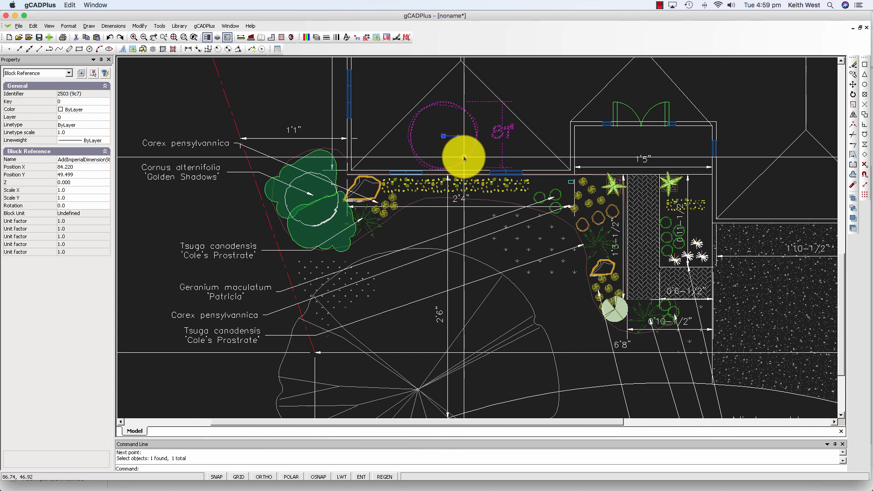
pyautogui.rightClick(464, 158)
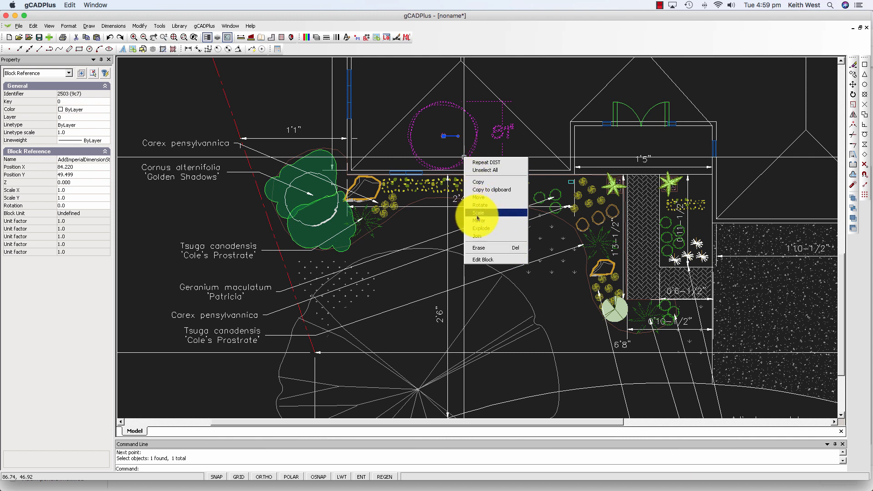
pyautogui.click(478, 249)
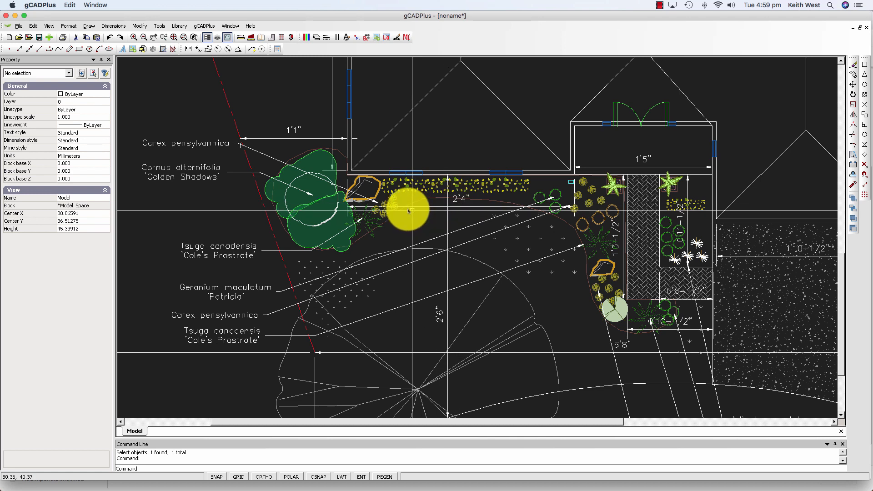
# Review the unit settings of the Architectural dimension style, including its format, precision and measurement scale
pyautogui.click(113, 26)
pyautogui.click(144, 119)
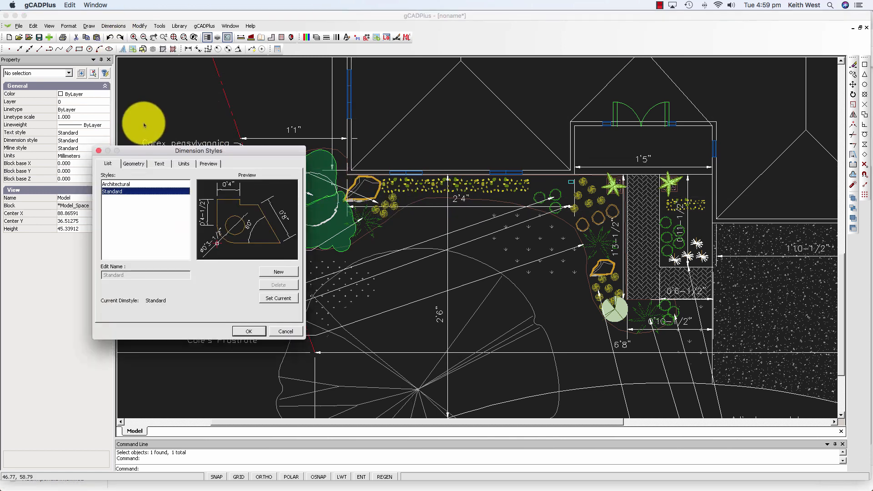
pyautogui.click(120, 185)
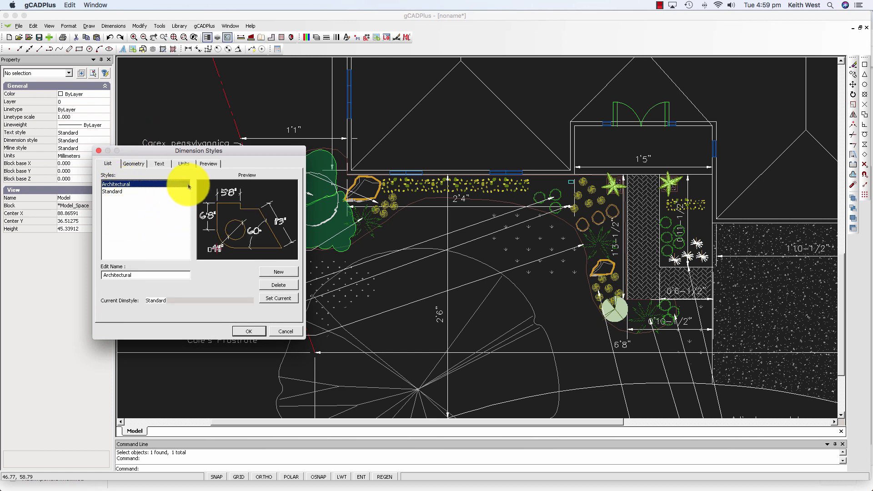
pyautogui.click(184, 164)
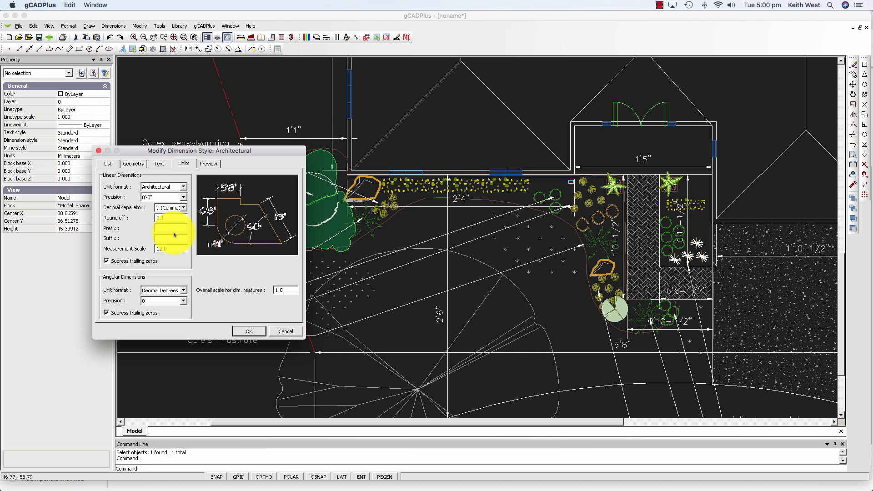
pyautogui.click(247, 330)
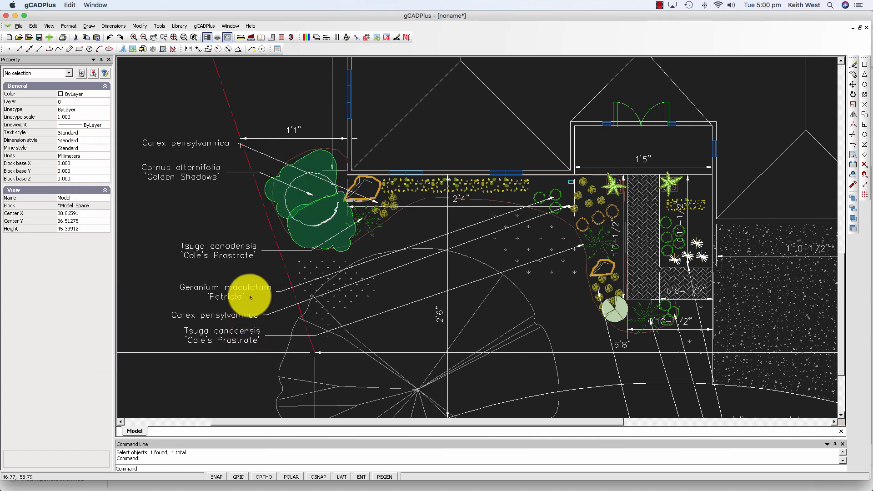
# Isolate the L-Dim layer so that only the plan's dimensions are displayed
pyautogui.scroll(-6, 304, 214)
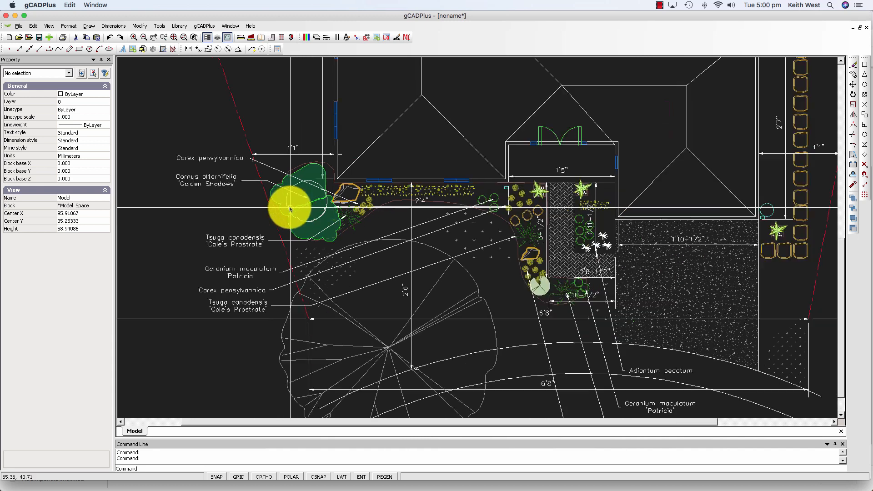
pyautogui.moveTo(304, 268); pyautogui.dragTo(304, 290, button='middle')
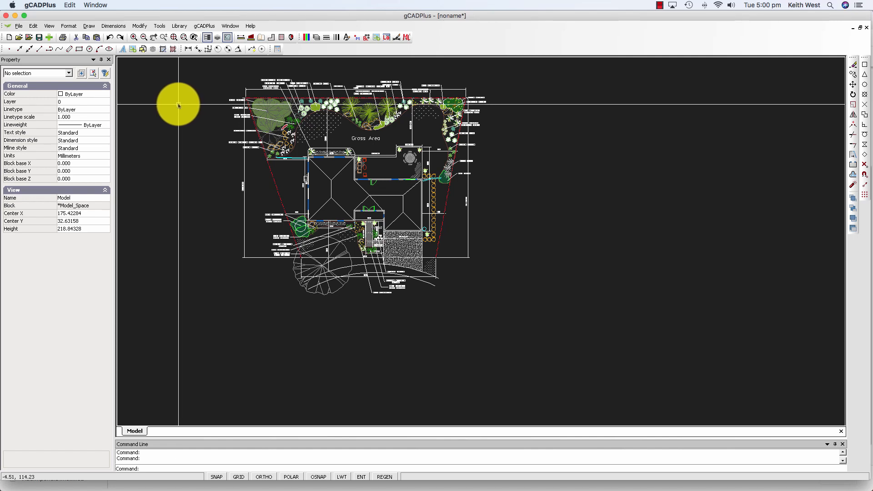
pyautogui.click(160, 26)
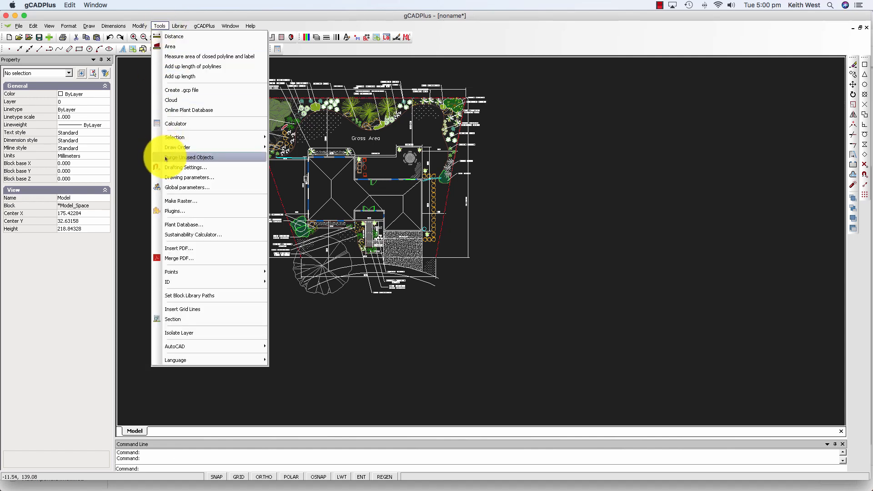
pyautogui.click(220, 333)
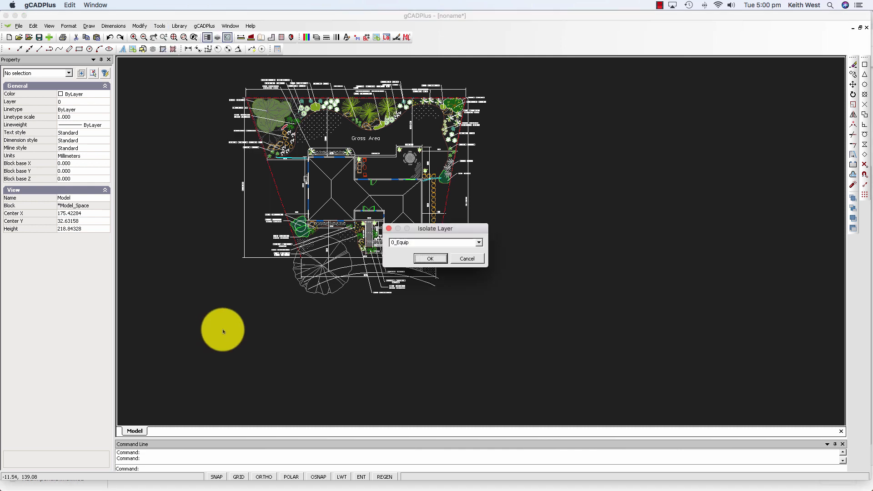
pyautogui.click(479, 243)
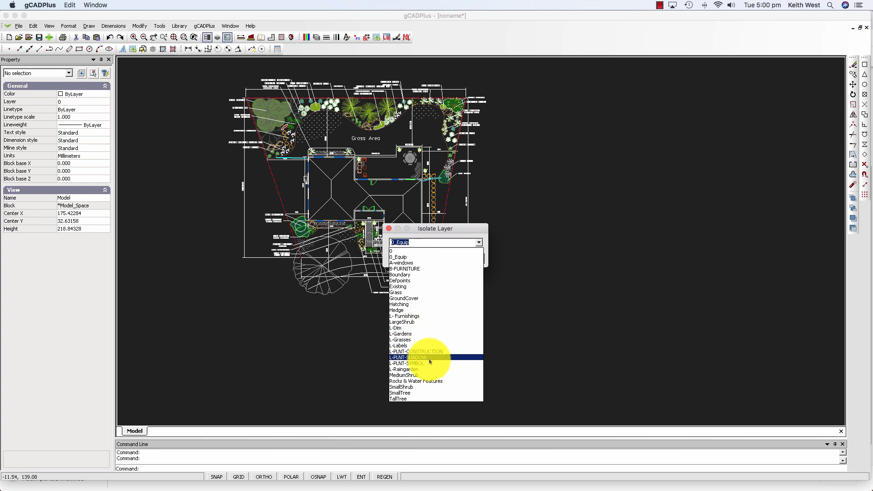
pyautogui.click(404, 328)
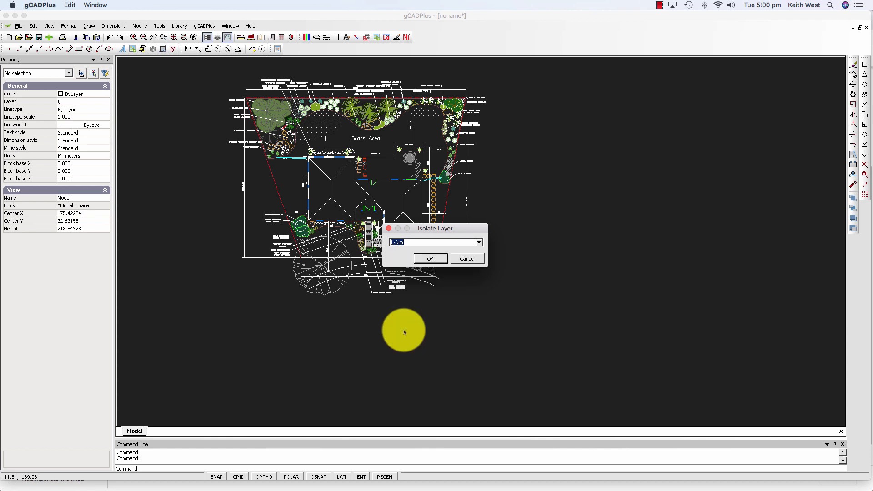
pyautogui.click(432, 259)
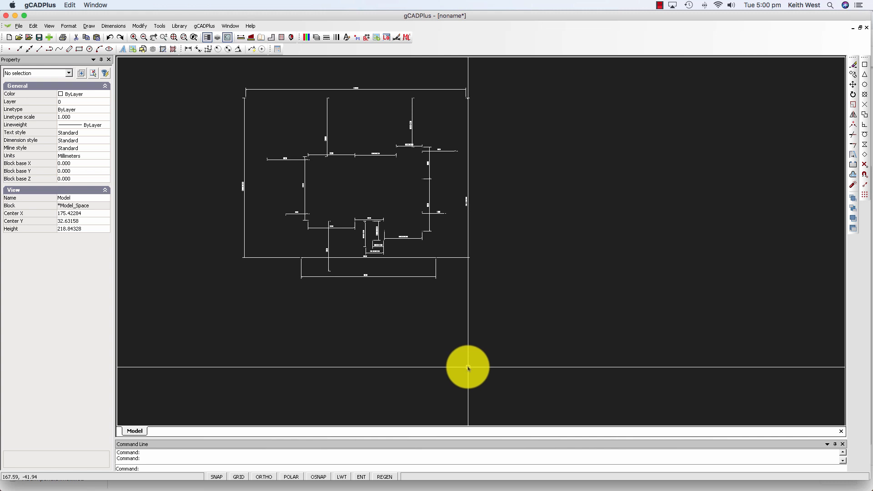
pyautogui.scroll(3, 328, 240)
pyautogui.scroll(3, 328, 240)
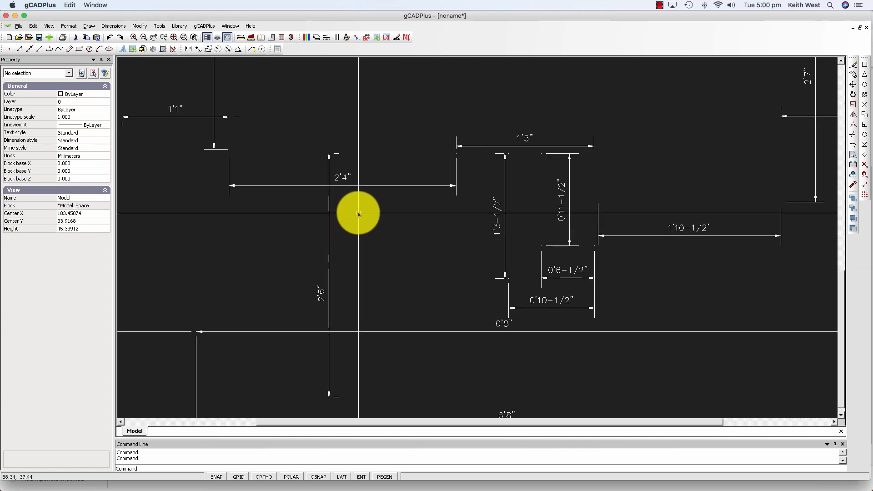
# Assign the Architectural dimension style to the horizontal 2'4" dimension below the house
pyautogui.click(354, 186)
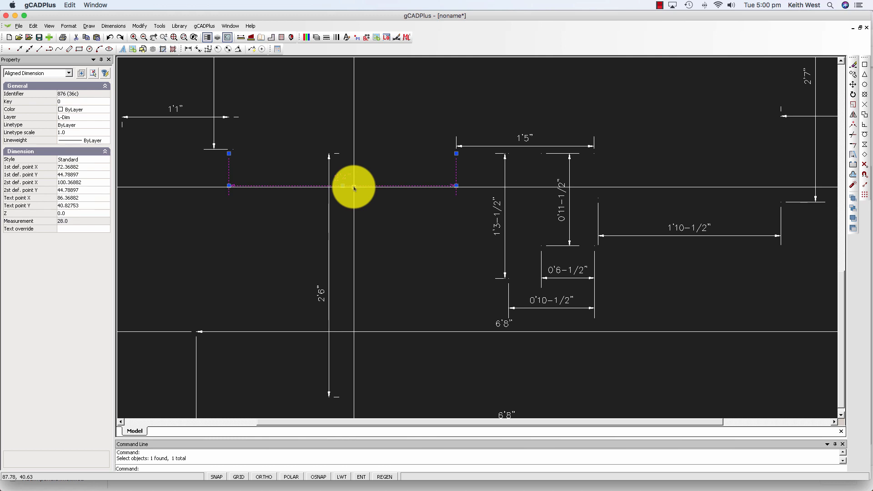
pyautogui.click(105, 162)
pyautogui.click(105, 162)
pyautogui.click(94, 172)
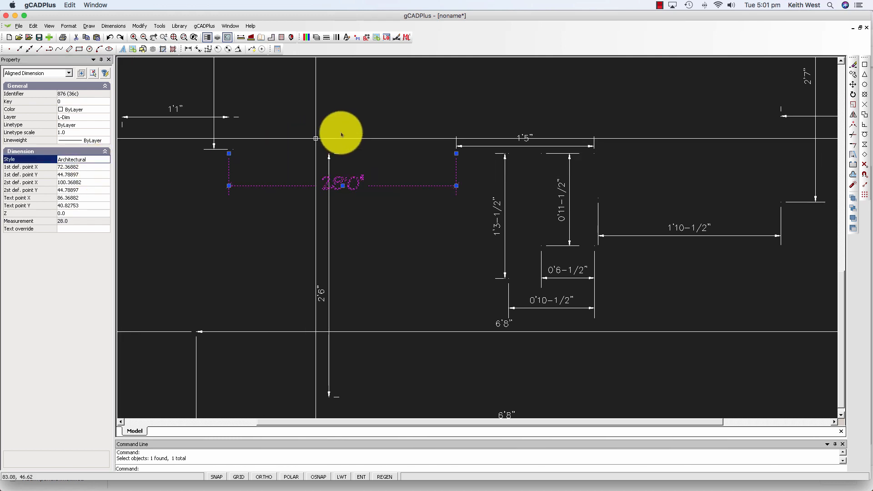
pyautogui.press('Escape')
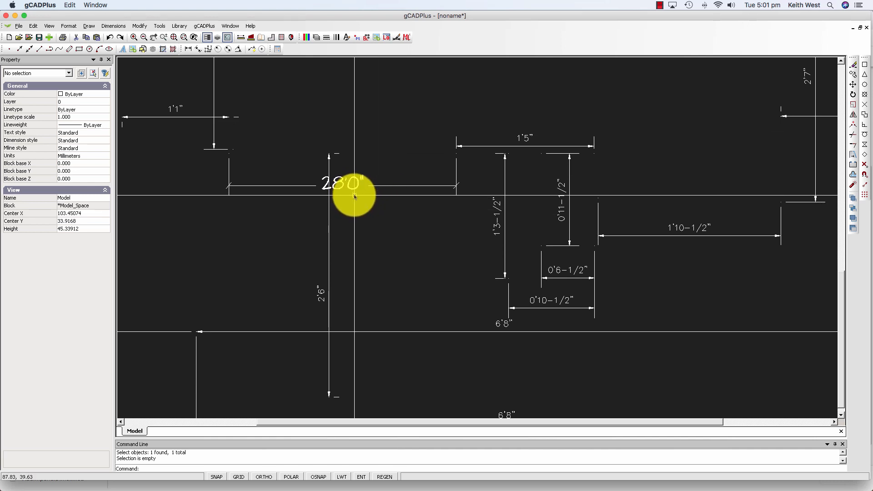
# Match the properties of the restyled Architectural dimension onto all the other dimensions in the plan
pyautogui.scroll(-3, 383, 236)
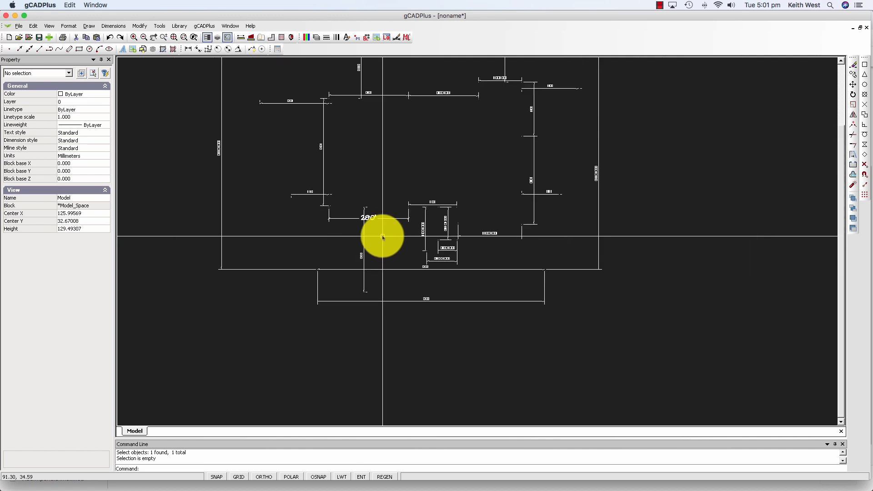
pyautogui.scroll(-1, 383, 237)
pyautogui.scroll(1, 383, 237)
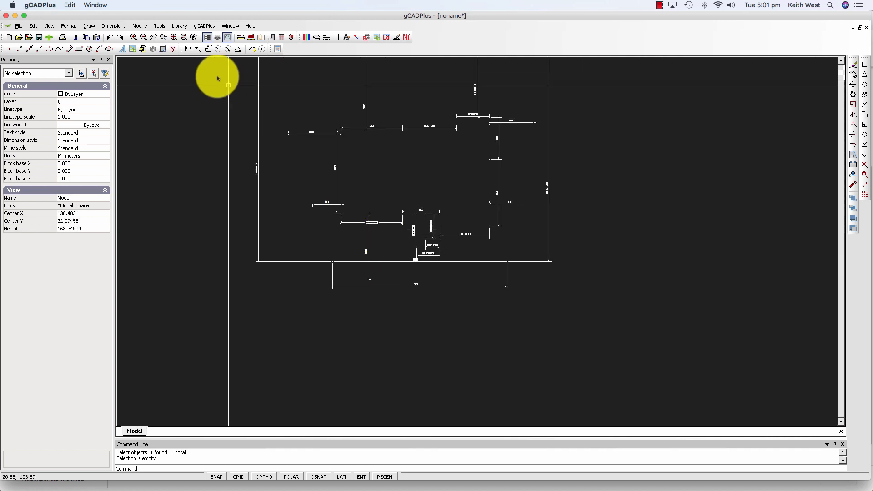
pyautogui.scroll(3, 380, 230)
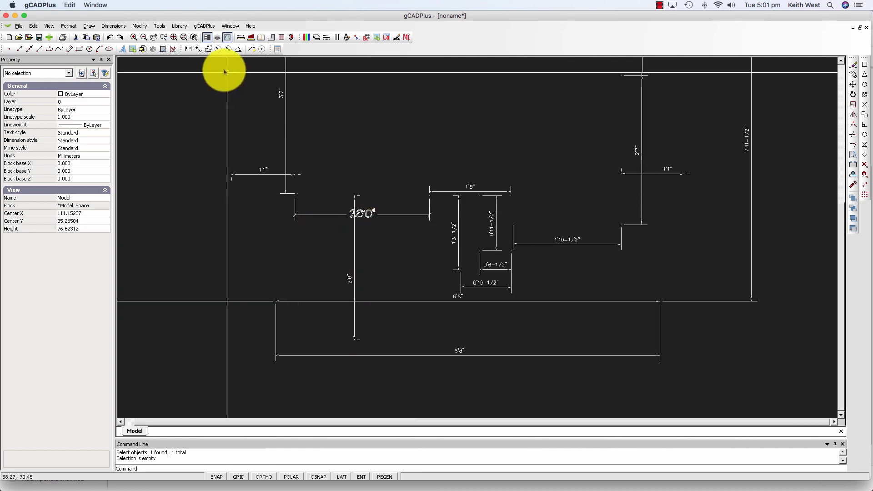
pyautogui.click(142, 26)
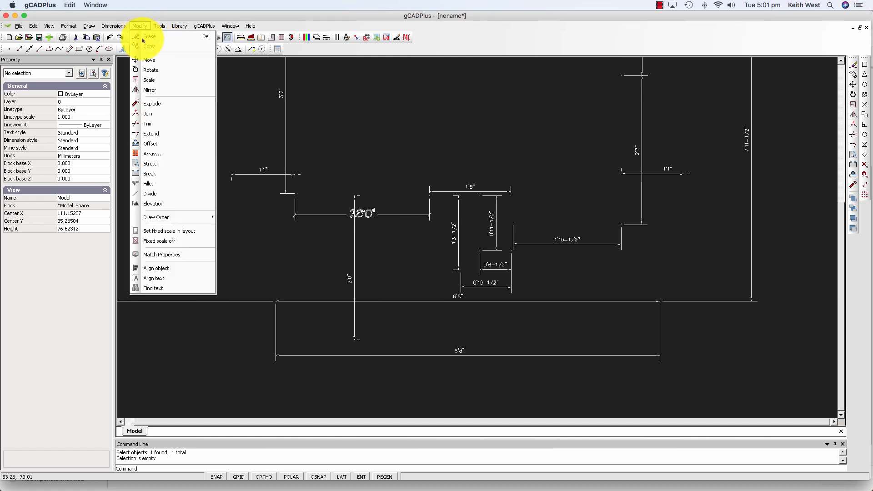
pyautogui.click(168, 255)
pyautogui.scroll(1, 322, 246)
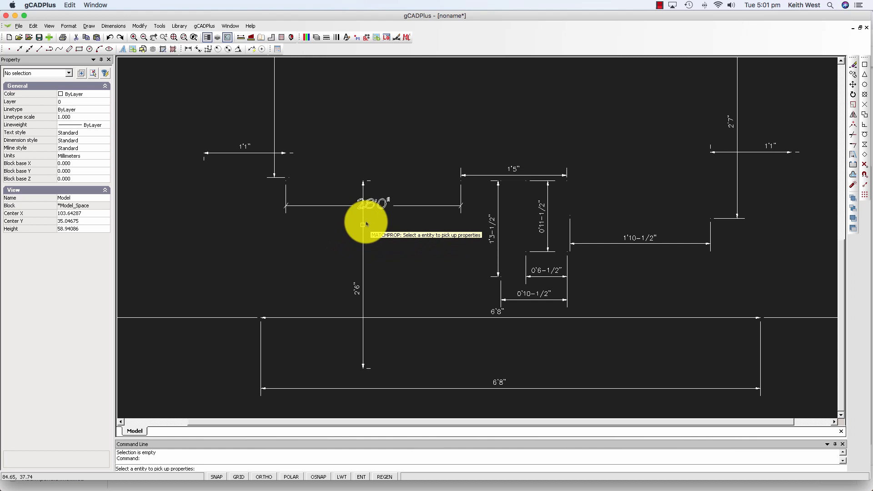
pyautogui.click(398, 207)
pyautogui.scroll(-6, 376, 241)
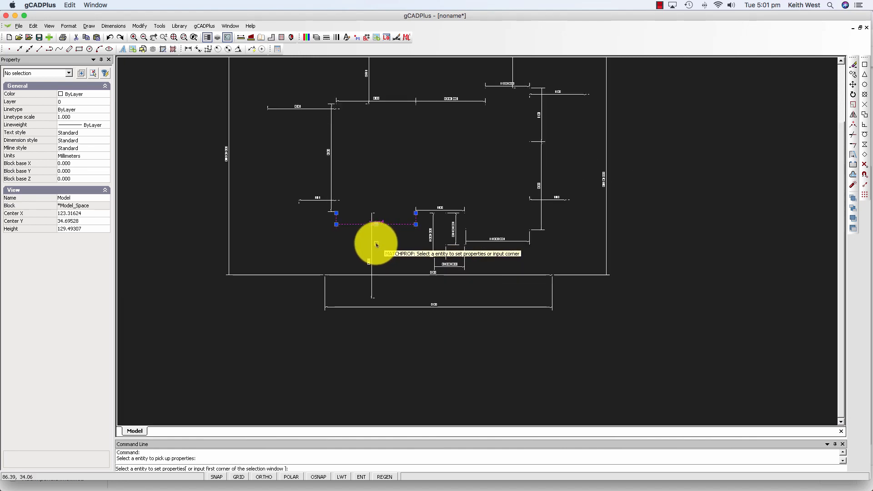
pyautogui.scroll(-1, 376, 242)
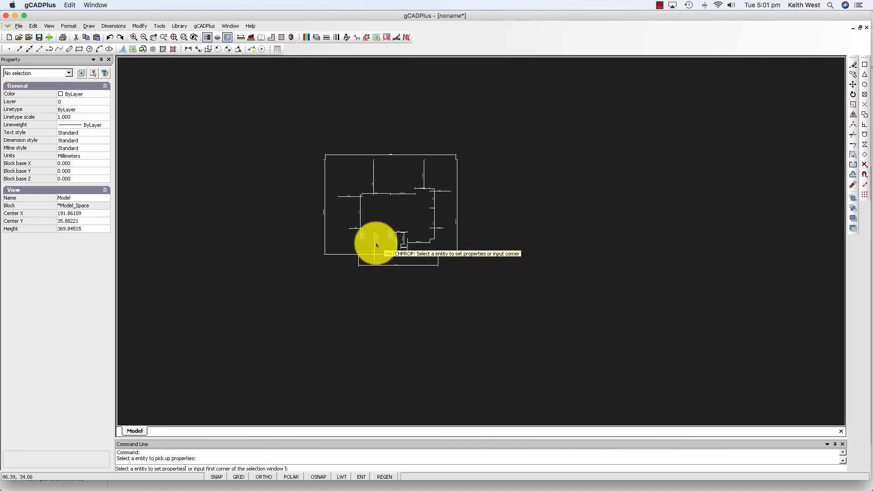
pyautogui.click(298, 117)
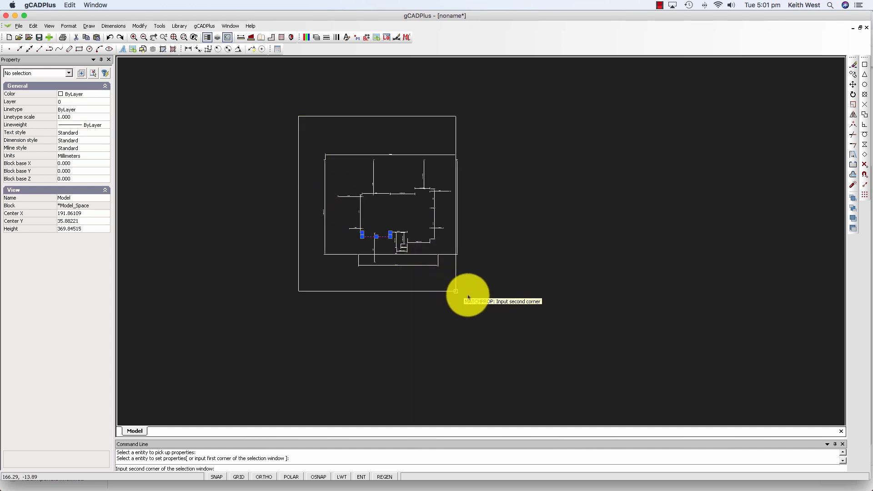
pyautogui.click(502, 312)
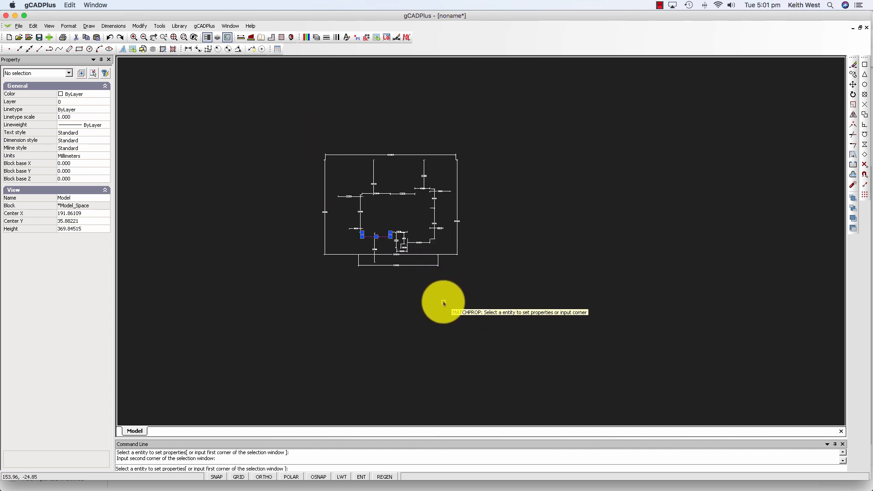
pyautogui.press('Escape')
# Turn all of the drawing's layers back on to display the full landscape plan
pyautogui.scroll(1, 399, 243)
pyautogui.scroll(8, 398, 245)
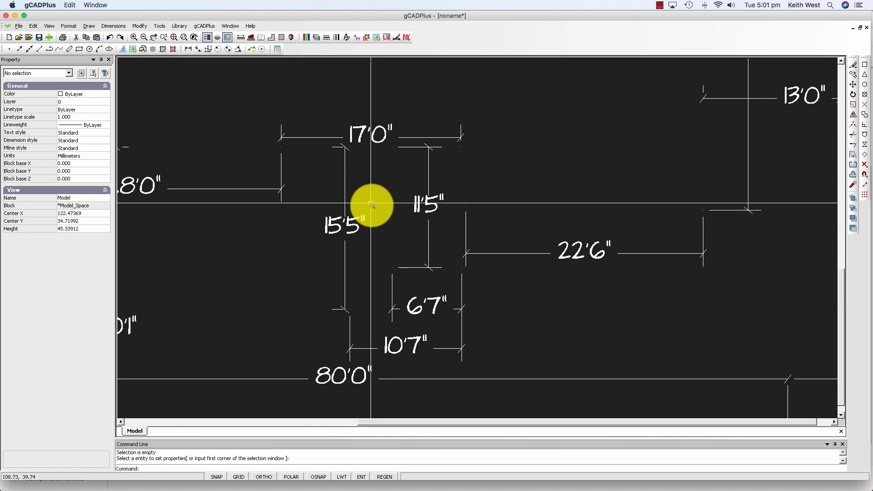
pyautogui.scroll(-2, 371, 202)
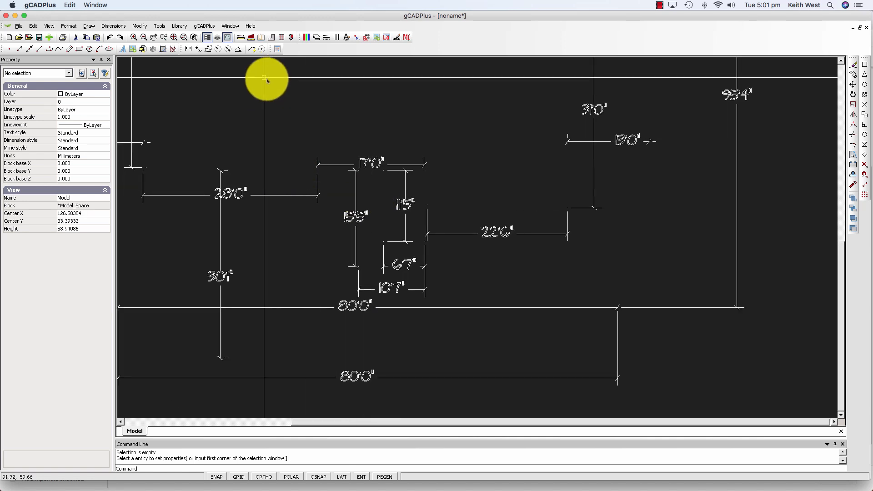
pyautogui.click(316, 38)
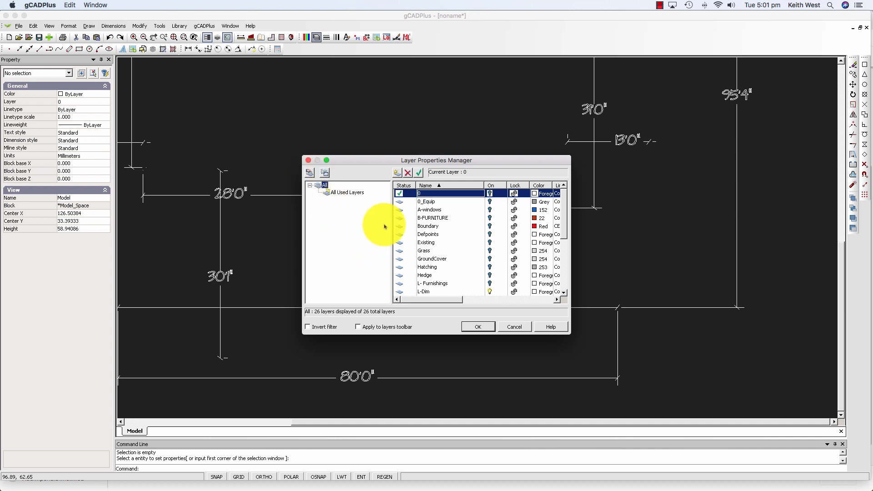
pyautogui.click(346, 193)
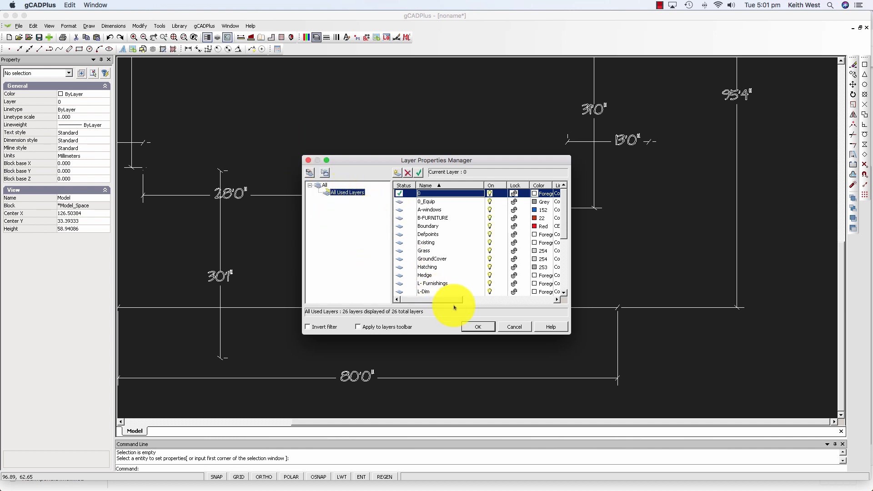
pyautogui.click(474, 325)
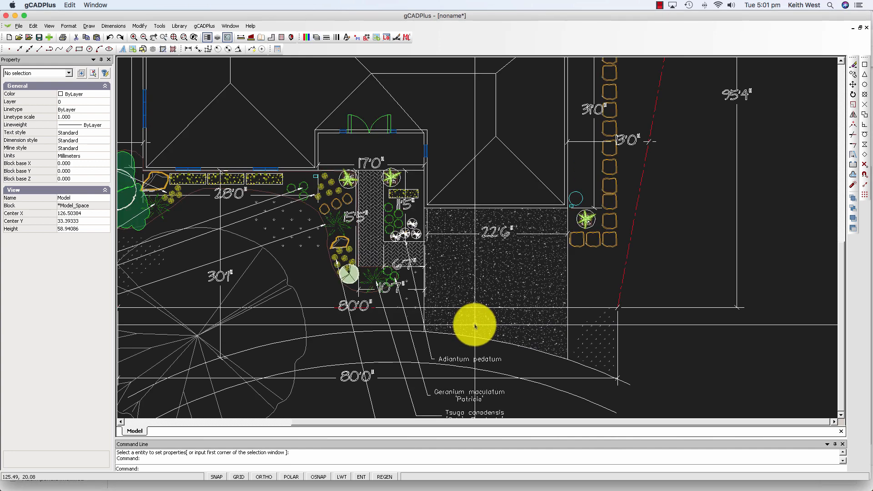
# Turn off the L-Dim layer to hide the dimensions in the landscape plan
pyautogui.scroll(-5, 458, 328)
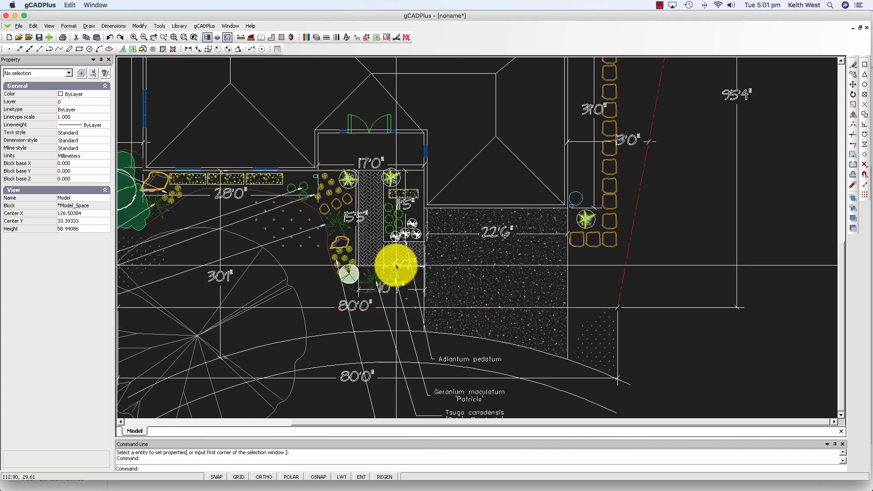
pyautogui.scroll(2, 375, 316)
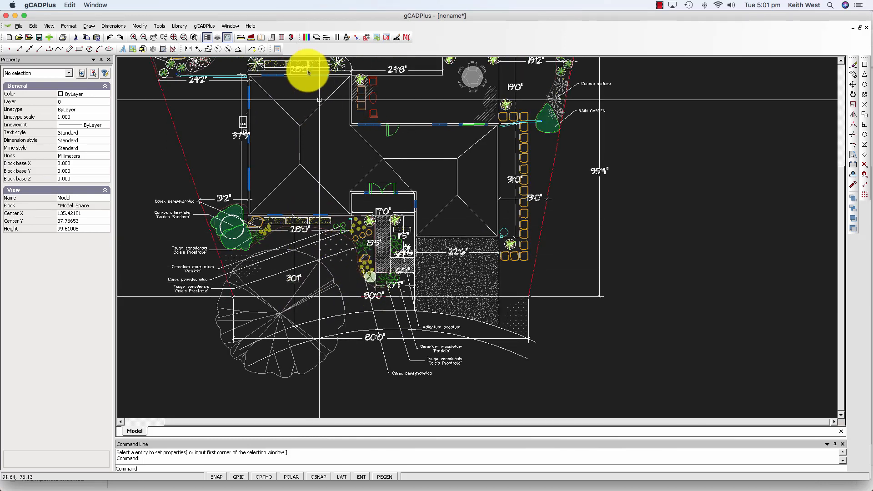
pyautogui.click(317, 39)
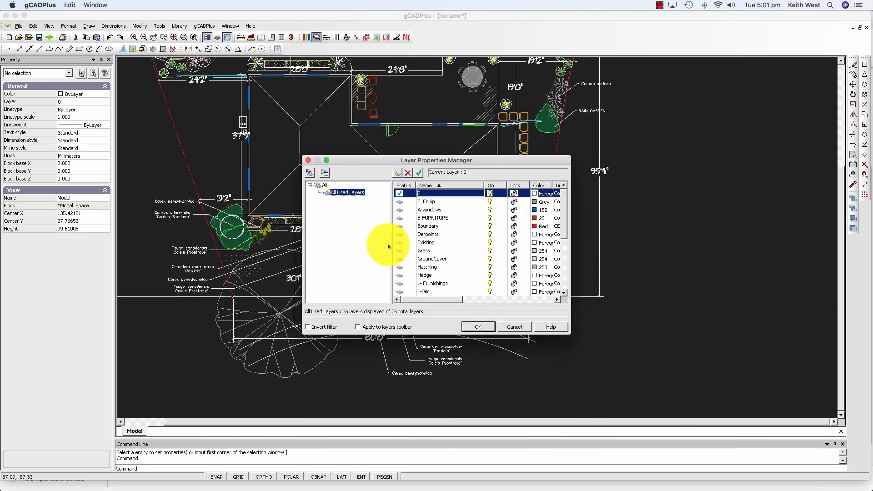
pyautogui.click(490, 294)
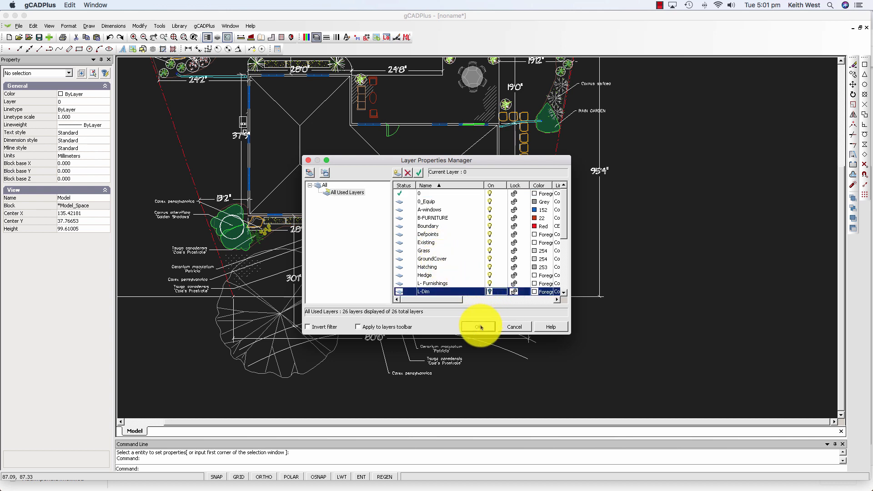
pyautogui.click(482, 327)
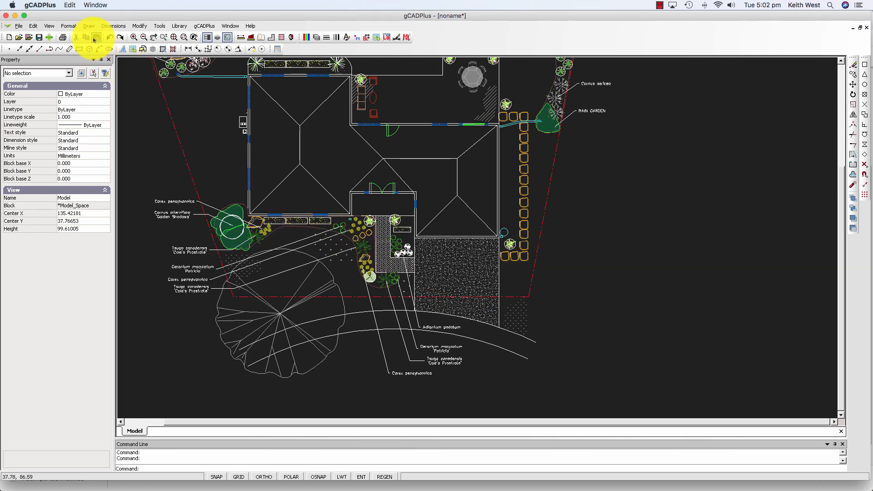
# Change the drawing area's background color to white
pyautogui.click(50, 27)
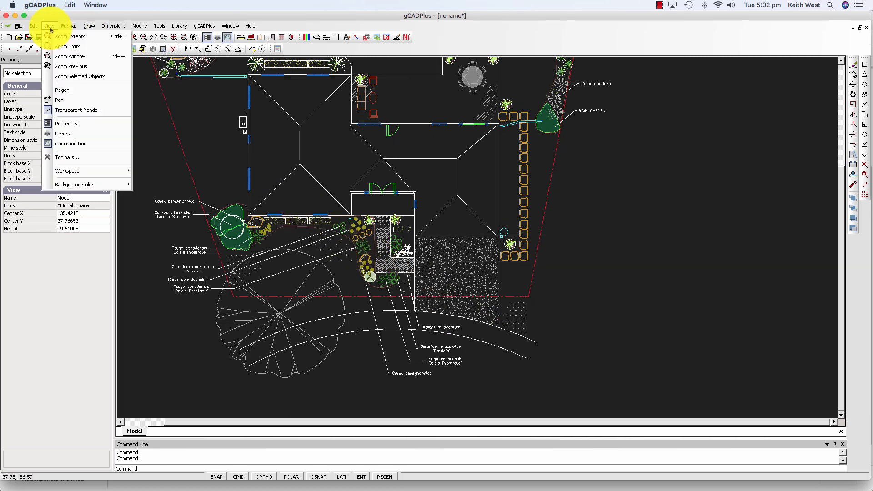
pyautogui.moveTo(117, 184)
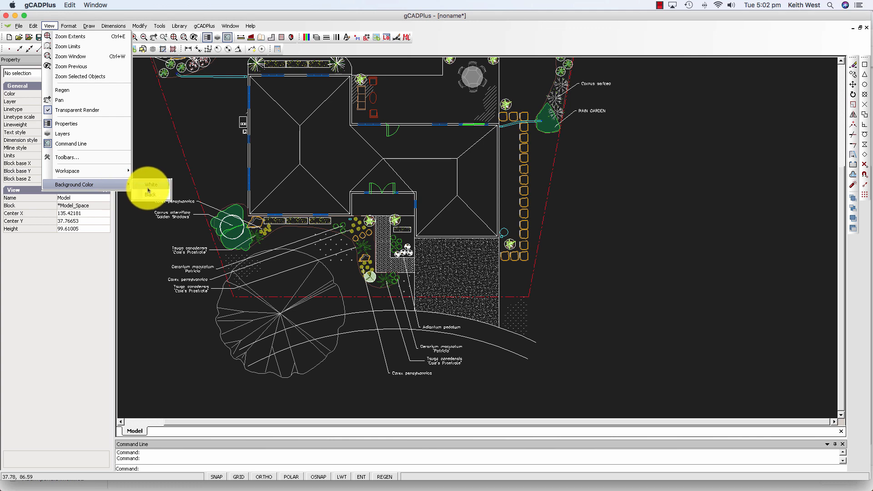
pyautogui.click(149, 187)
pyautogui.scroll(-3, 312, 244)
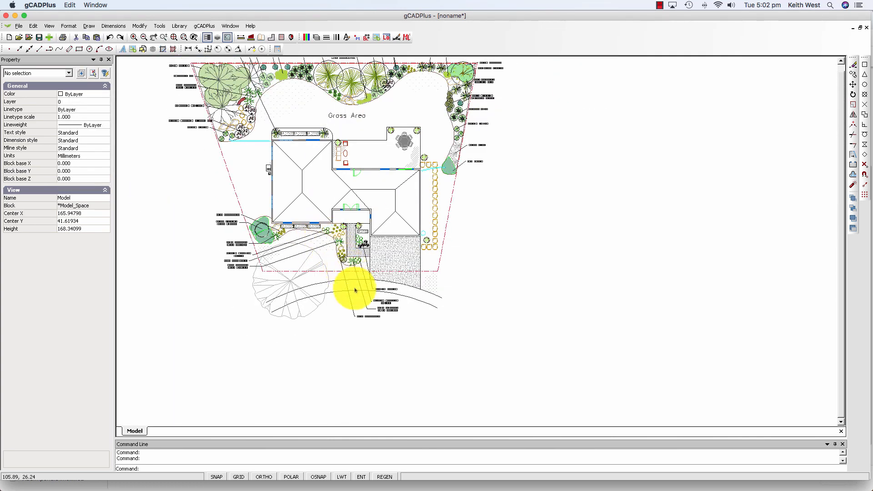
pyautogui.scroll(2, 378, 301)
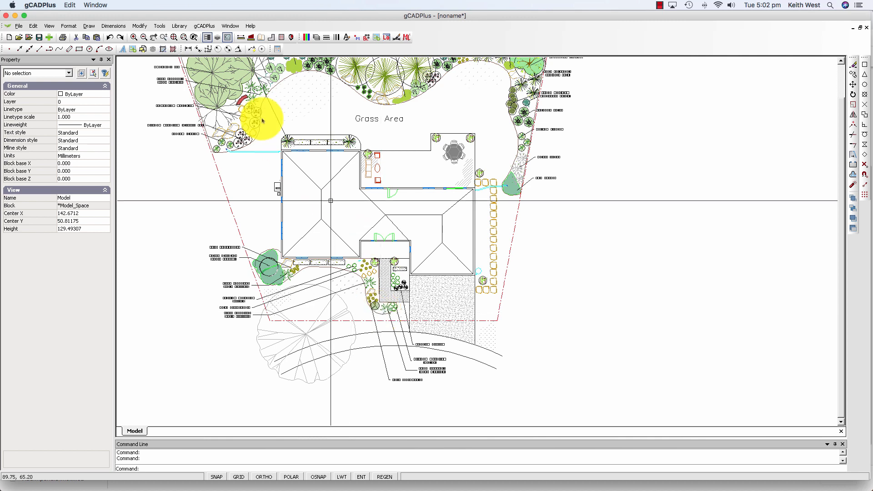
# Locate the AddImperialDimensionStyle file in the Dimensions folder of the Details library without inserting it
pyautogui.click(179, 26)
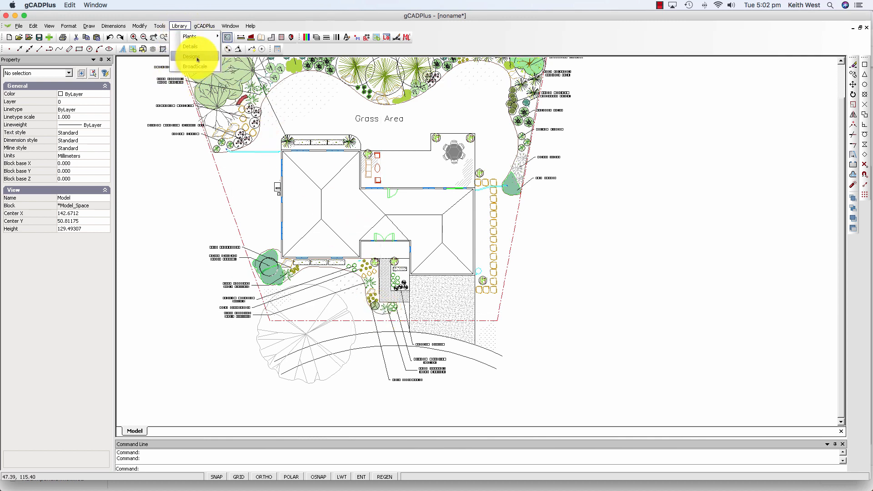
pyautogui.click(191, 46)
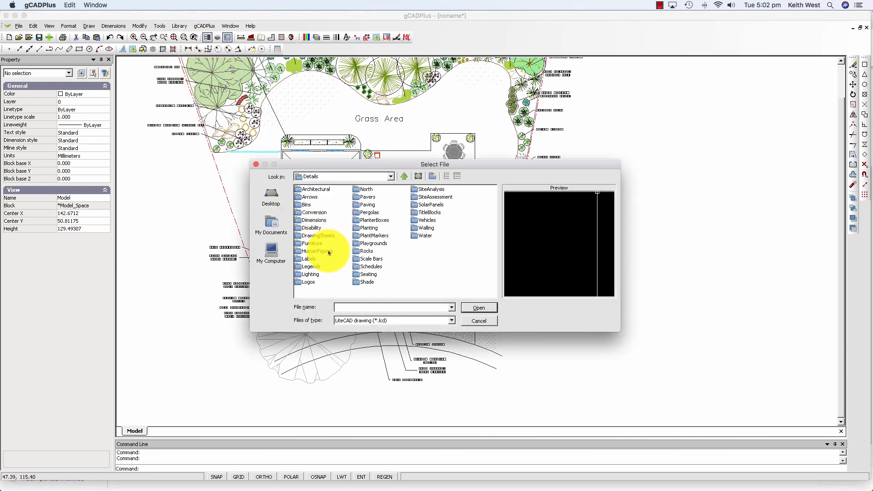
pyautogui.doubleClick(301, 221)
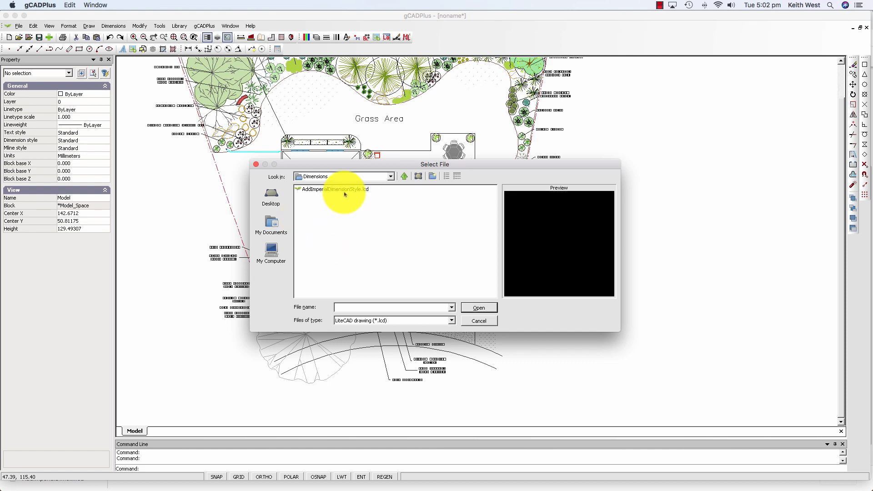
pyautogui.click(478, 321)
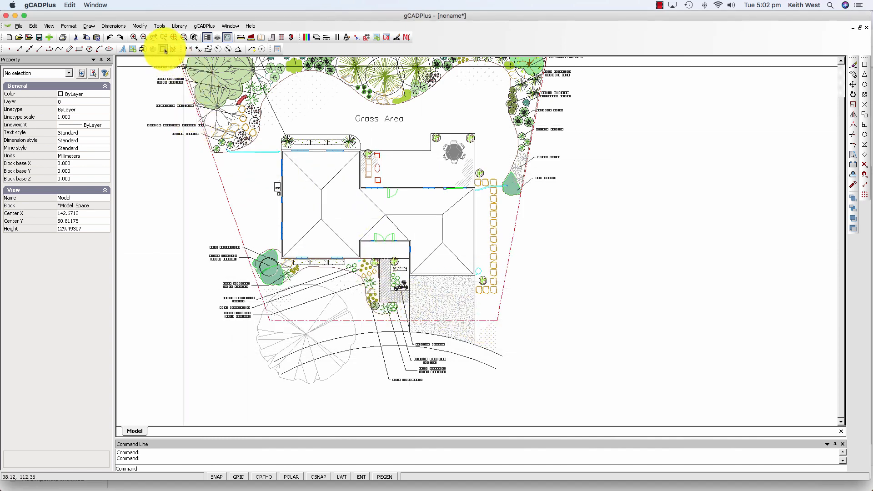
# Purge the unused objects from the drawing
pyautogui.click(159, 26)
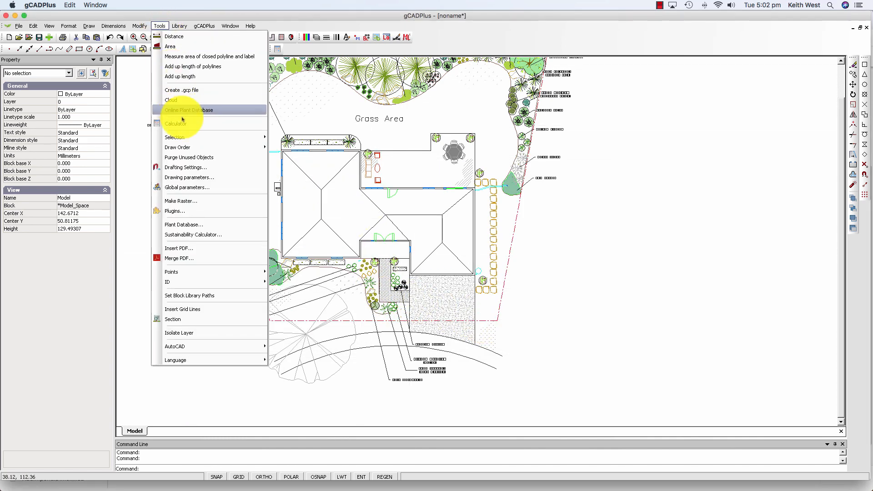
pyautogui.click(201, 157)
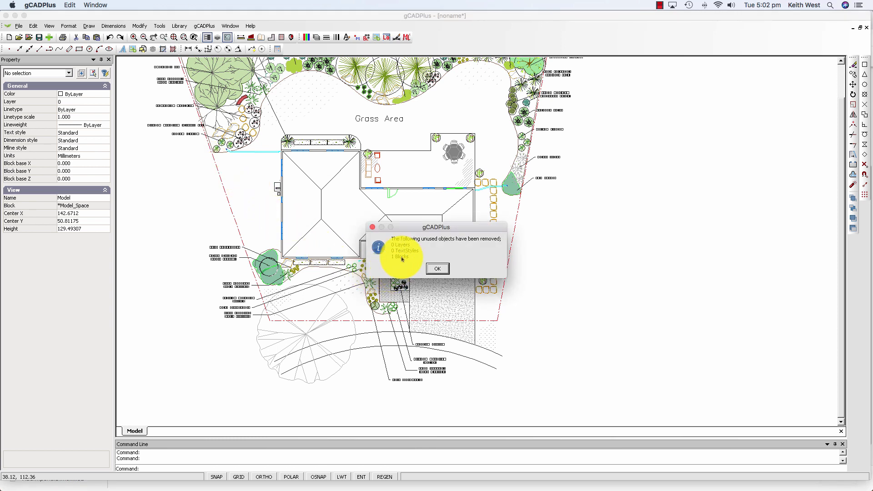
pyautogui.click(436, 272)
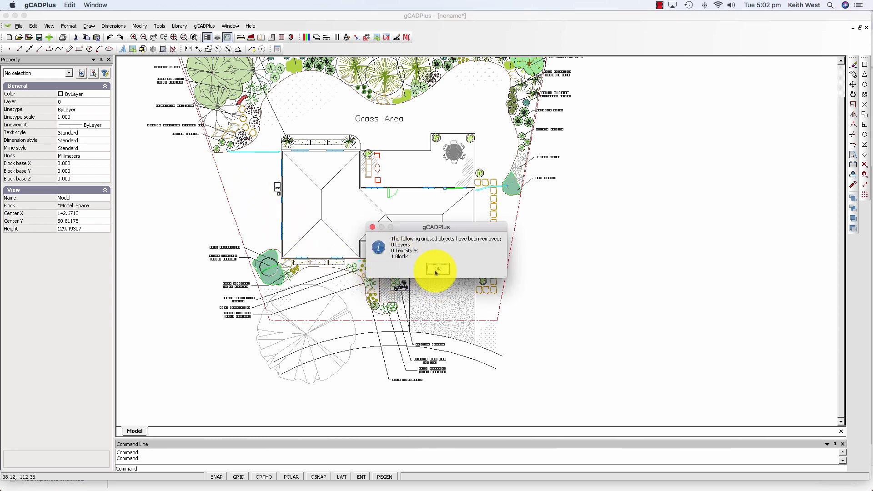